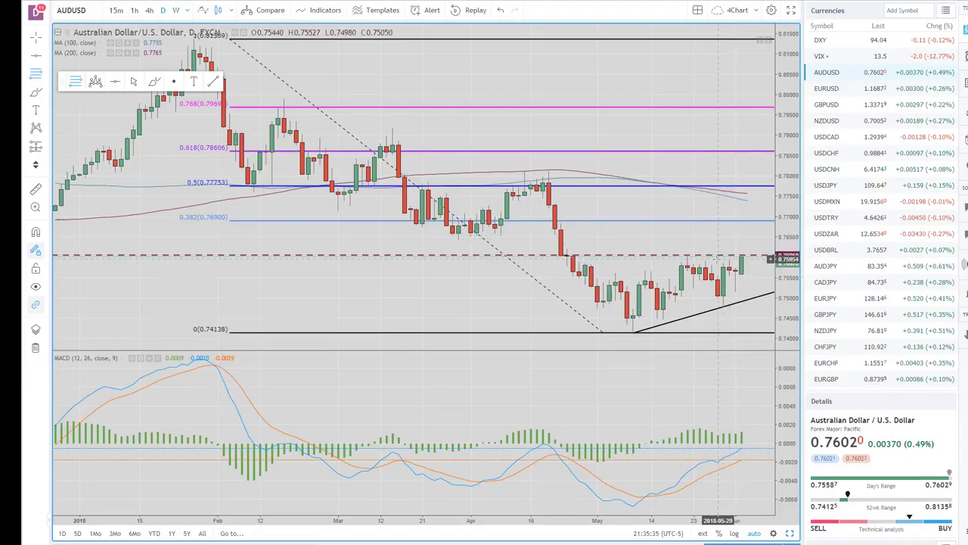
Zoom out the AUDUSD daily chart's time axis to show history back to last November.
scroll(721, 259, "down", 2)
scroll(715, 260, "down", 1)
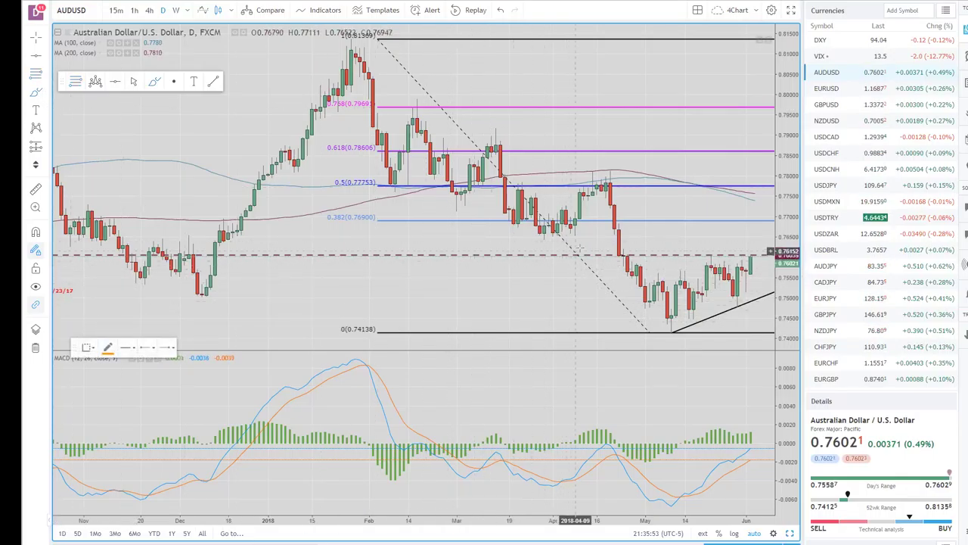
Circle the April AUDUSD candles just below the 0.382 level at 0.76900 with an orange ellipse.
mouse_move(572, 225)
left_mouse_down()
mouse_move(533, 224)
mouse_move(552, 243)
mouse_move(619, 231)
mouse_move(595, 225)
left_mouse_up()
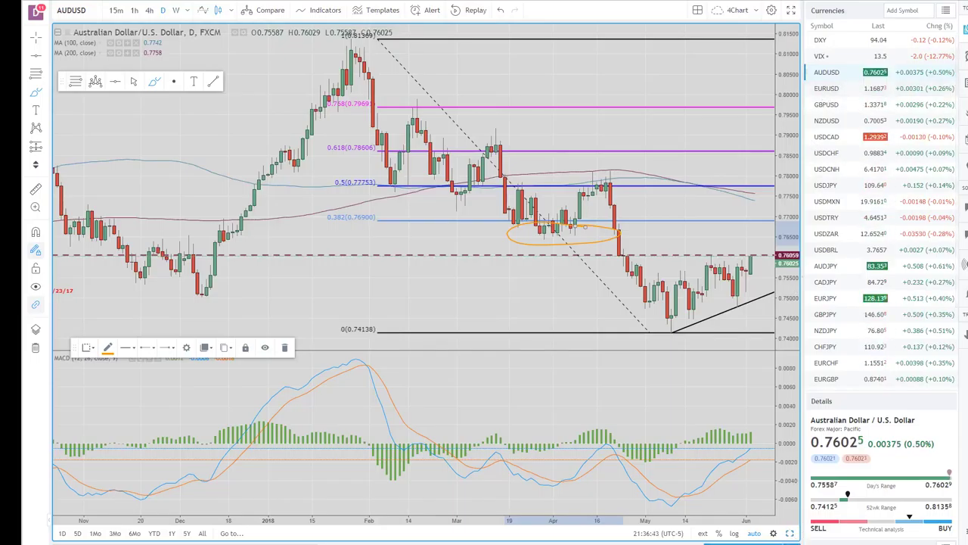
left_click(790, 533)
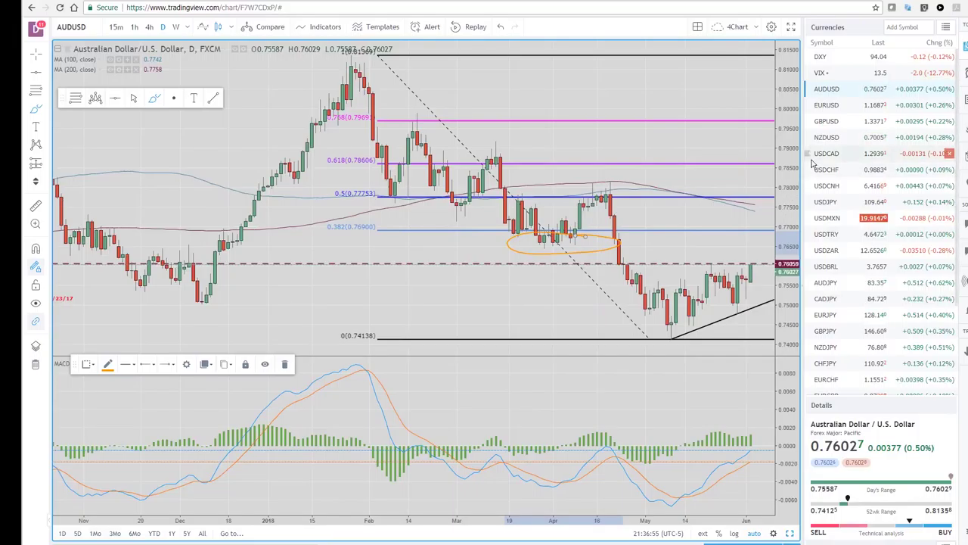
Load EURUSD and maximize its weekly chart with the 100/200 moving averages.
left_click(827, 107)
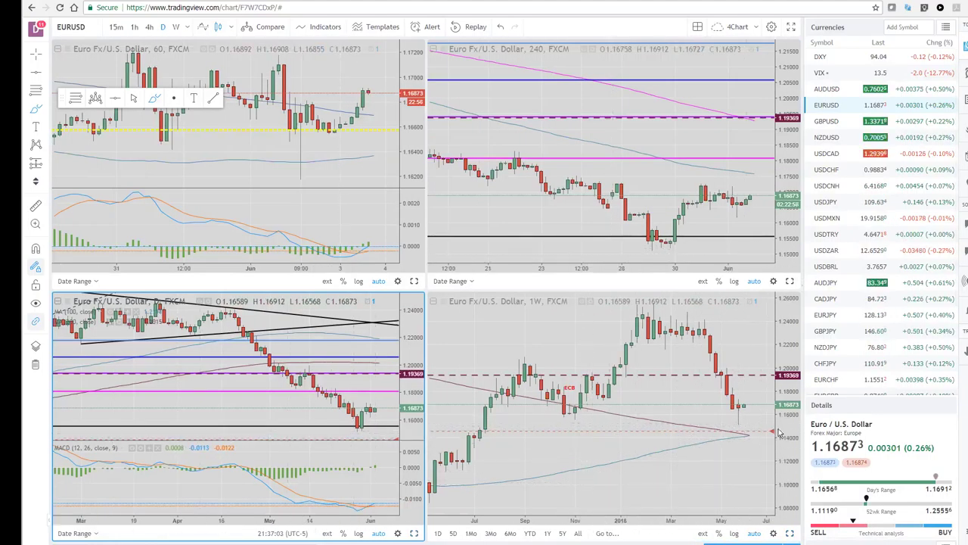
left_click(789, 533)
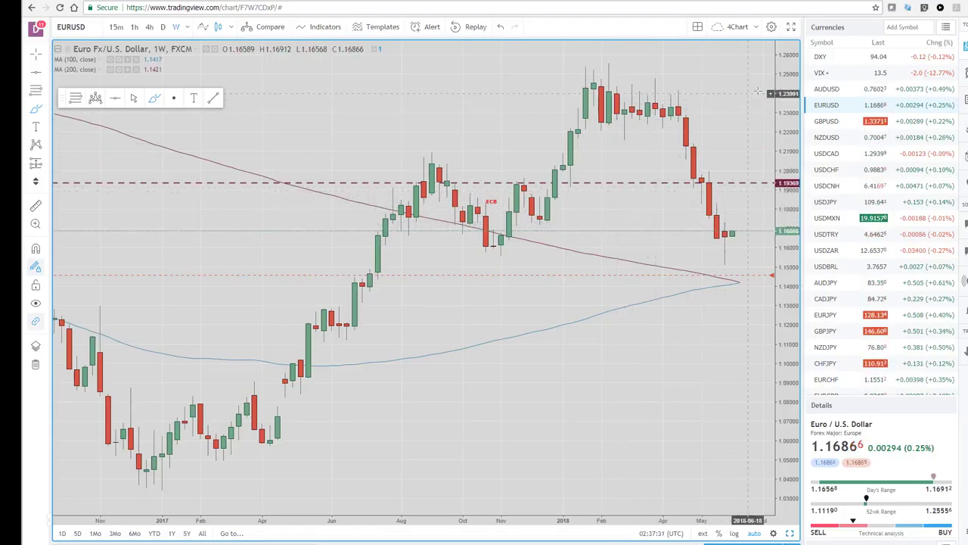
Step the weekly chart through AUDUSD, GBPUSD and USDCHF, finishing on NZDUSD.
left_click(827, 91)
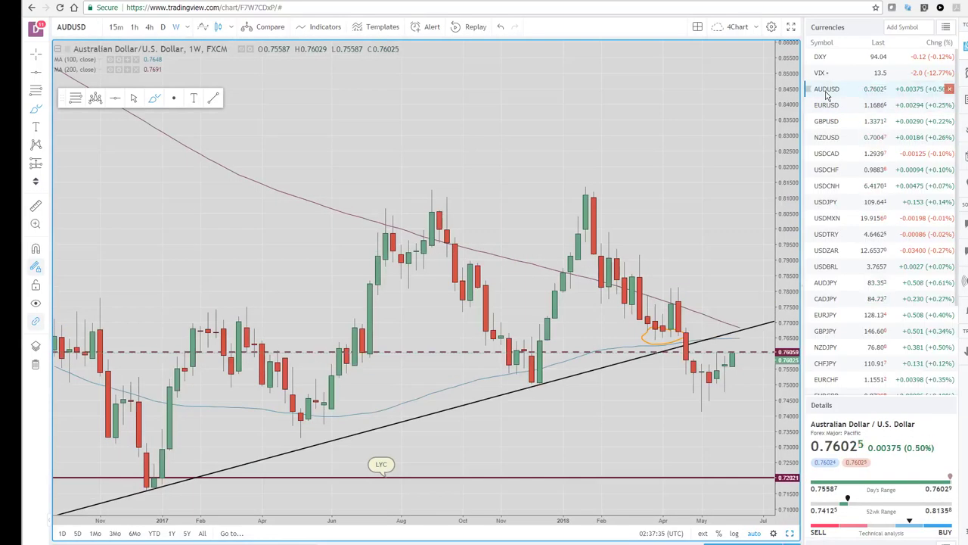
left_click(826, 124)
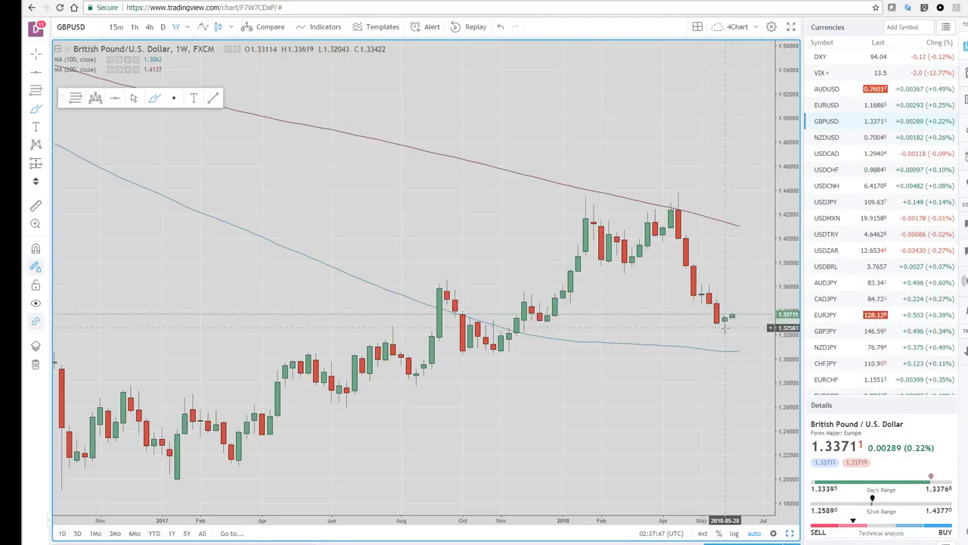
left_click(830, 171)
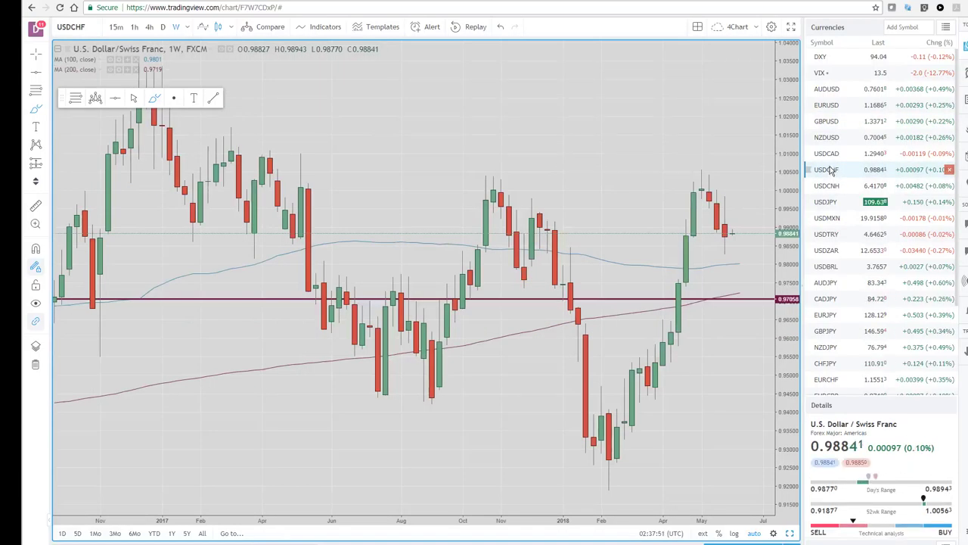
left_click(834, 139)
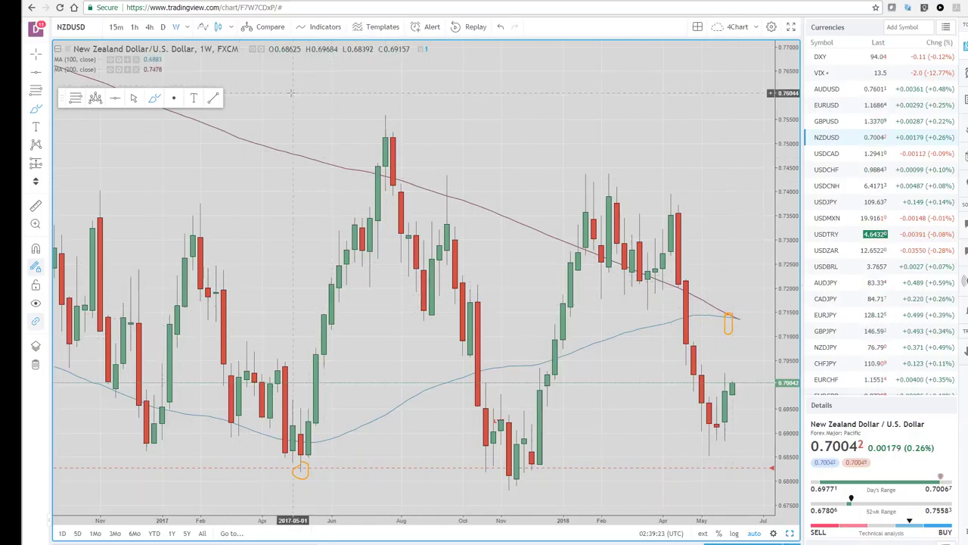
Set a chart to 1D, change the symbol to EURSEK, and maximize the daily EURSEK chart.
left_click(790, 533)
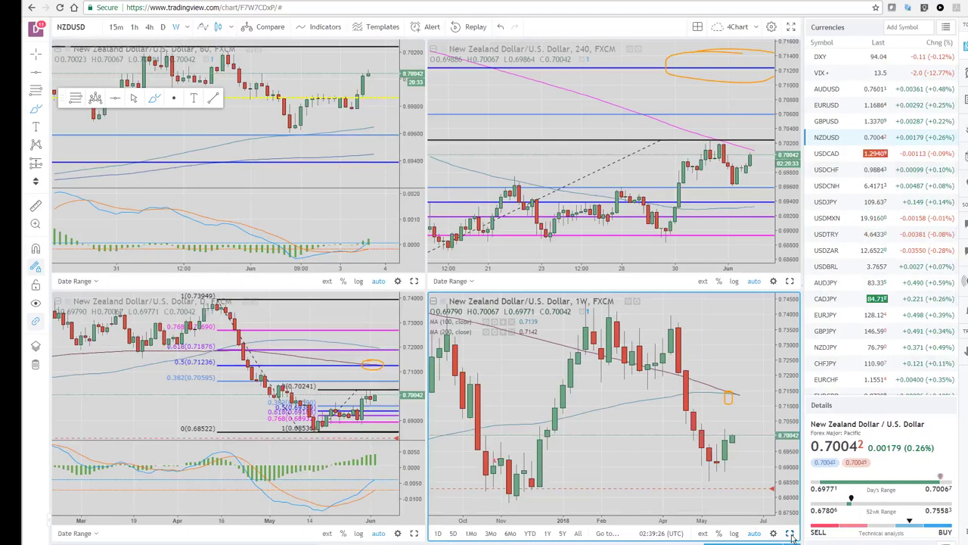
left_click(164, 27)
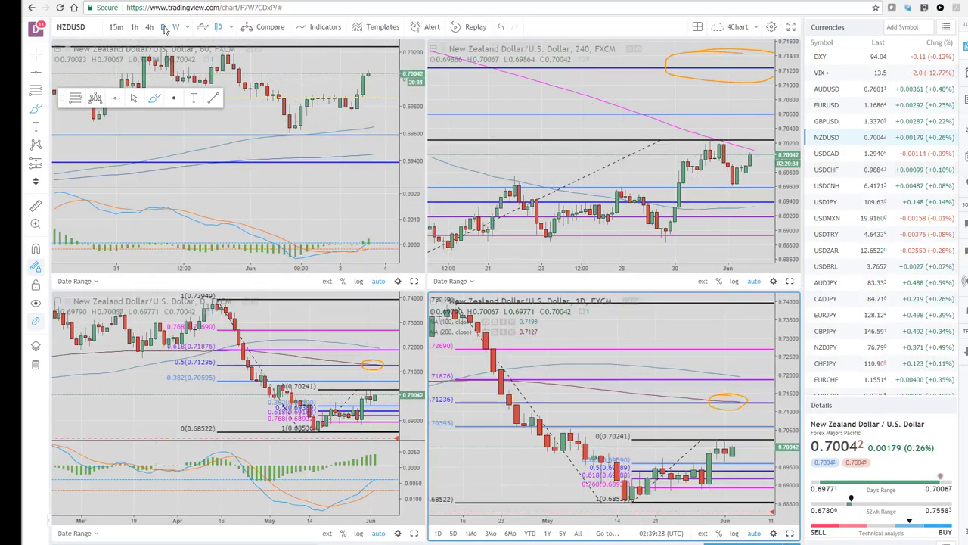
left_click(91, 24)
type("EURSEK")
key("Return")
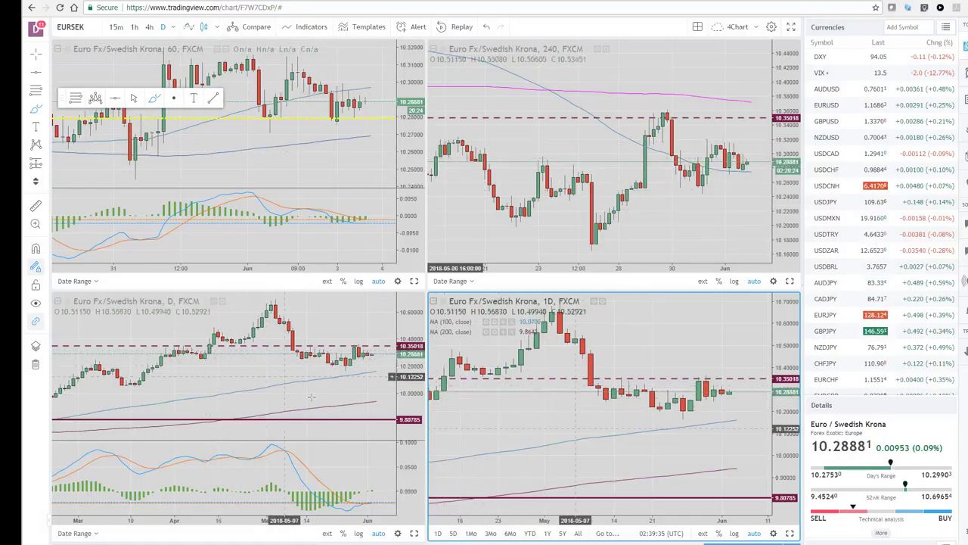
left_click(414, 534)
scroll(422, 441, "up", 2)
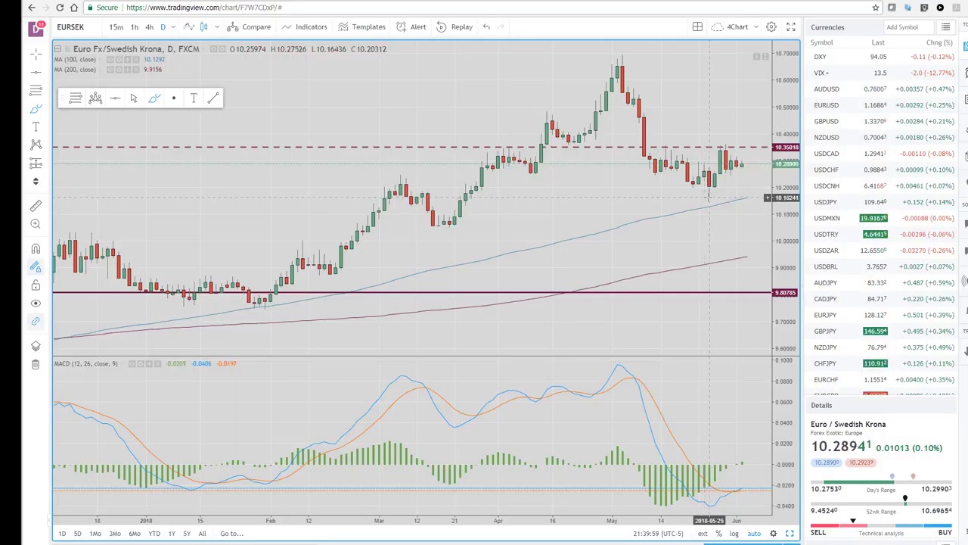
Delete the dashed 10.35018 resistance line from the EURSEK daily chart.
scroll(585, 337, "down", 2)
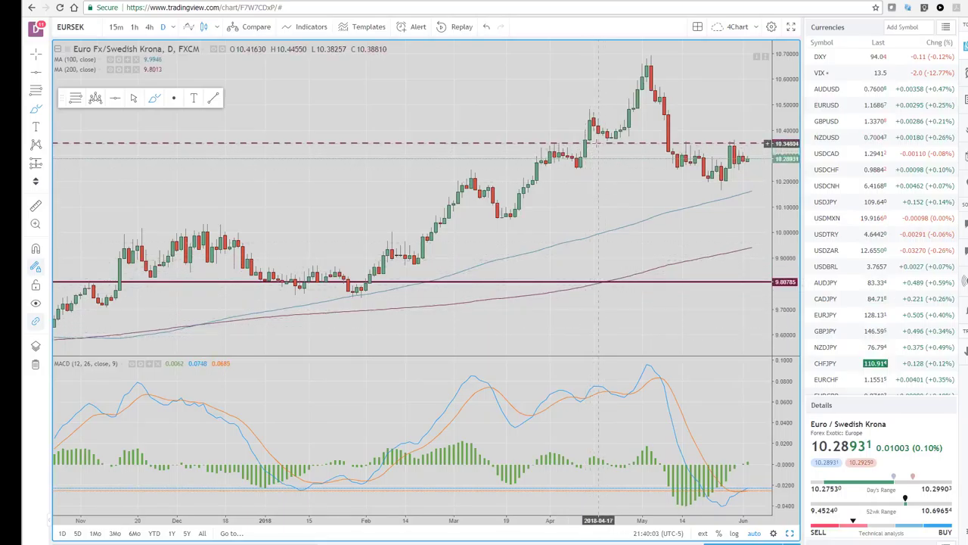
right_click(507, 143)
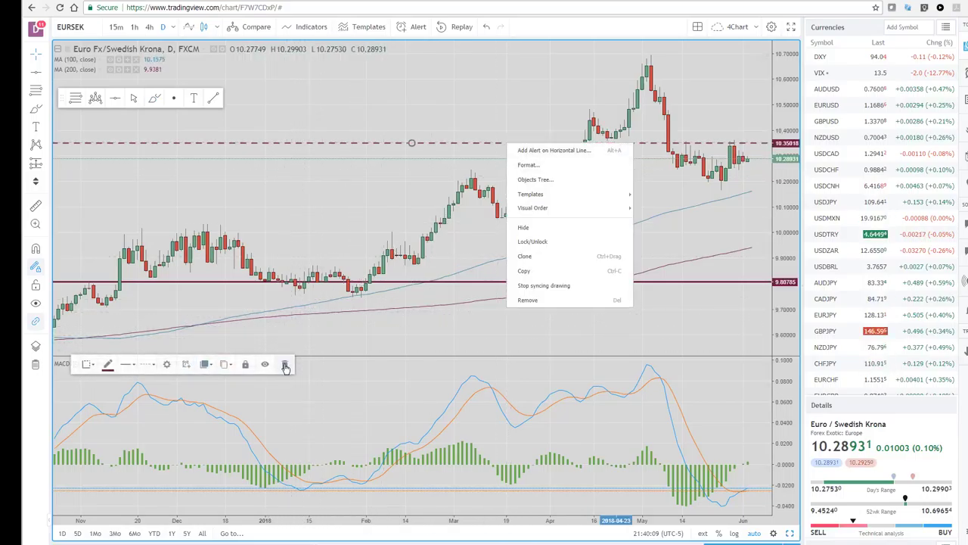
key("Delete")
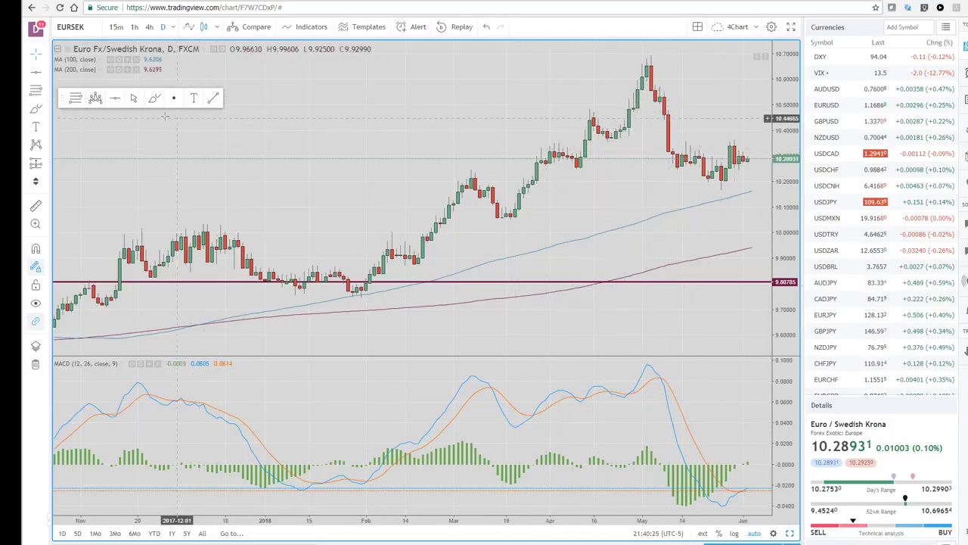
Draw orange ellipses around EURSEK's mid-April high near 10.45 and May peak near 10.68.
left_click(36, 109)
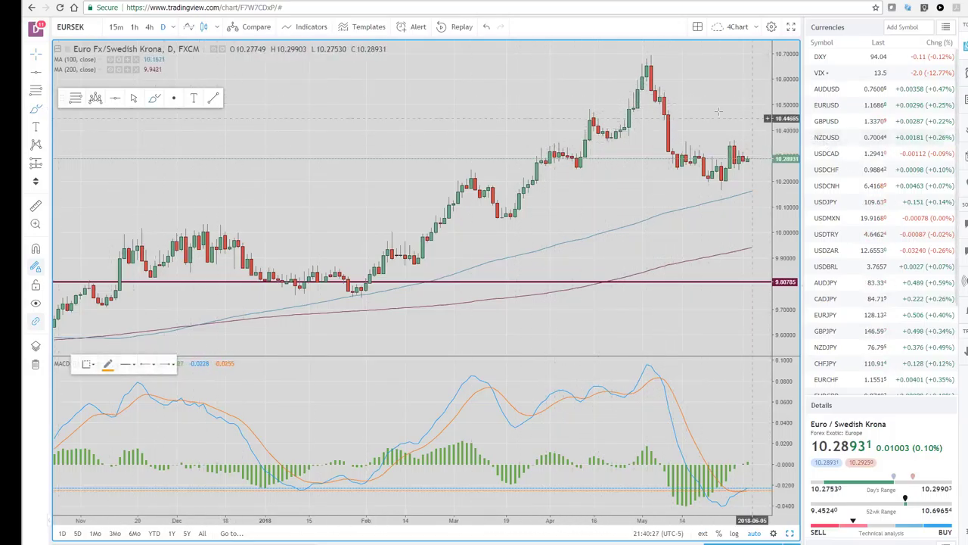
mouse_move(590, 101)
left_mouse_down()
mouse_move(576, 130)
mouse_move(586, 102)
left_mouse_up()
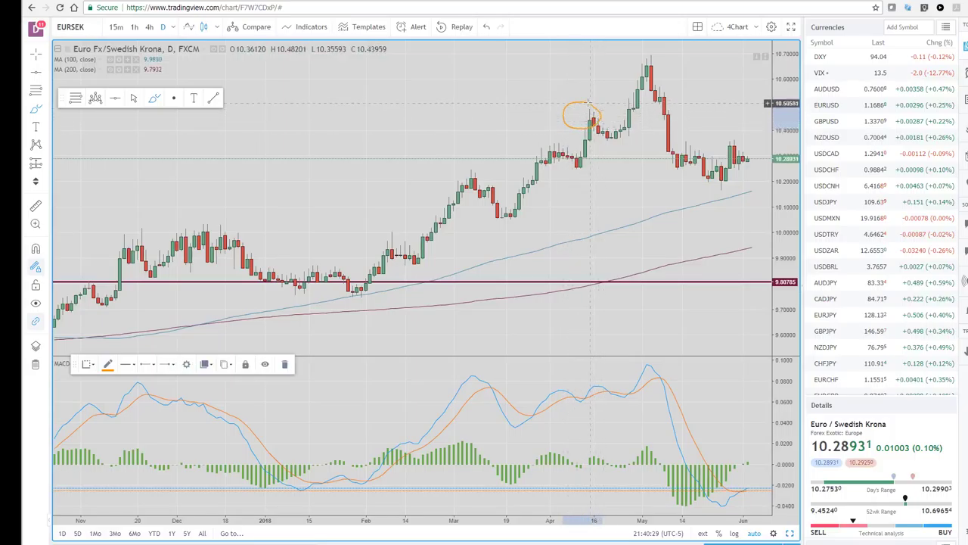
mouse_move(660, 44)
left_mouse_down()
mouse_move(625, 50)
mouse_move(664, 66)
mouse_move(658, 45)
left_mouse_up()
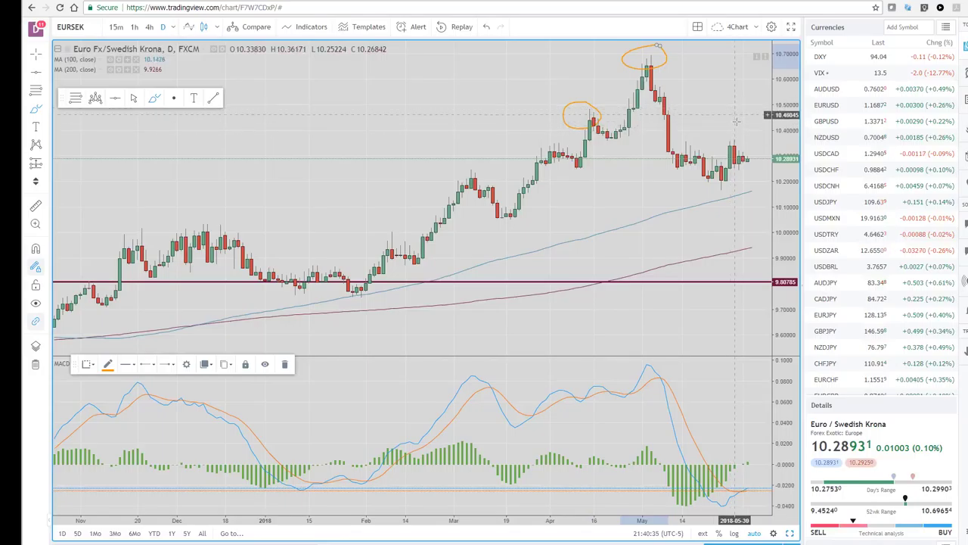
Circle the late-May/early-June swing high near 10.35 with a third orange ellipse.
mouse_move(740, 137)
left_mouse_down()
mouse_move(711, 142)
mouse_move(725, 156)
mouse_move(745, 142)
left_mouse_up()
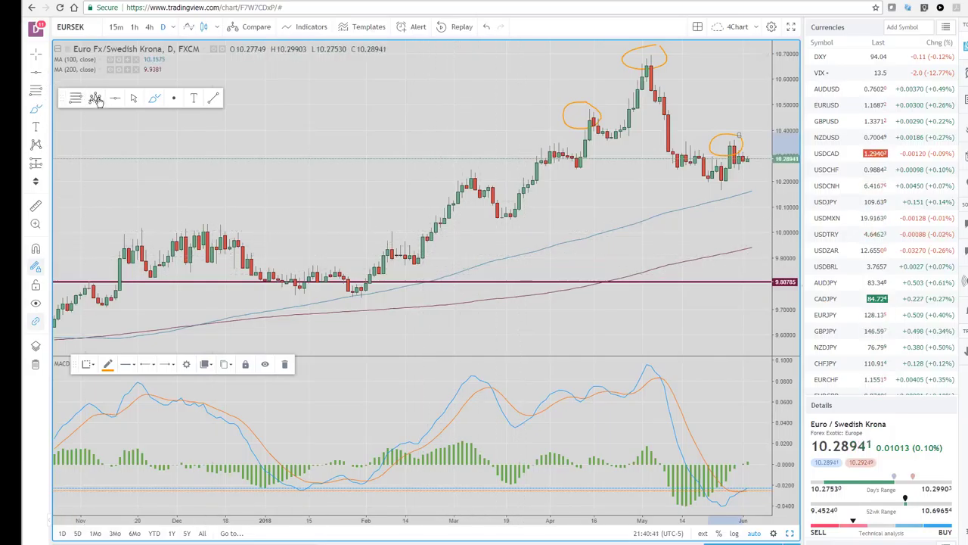
Draw a black rising trendline from the 2018-01-31 low through the 2018-03-30 low.
left_click(212, 99)
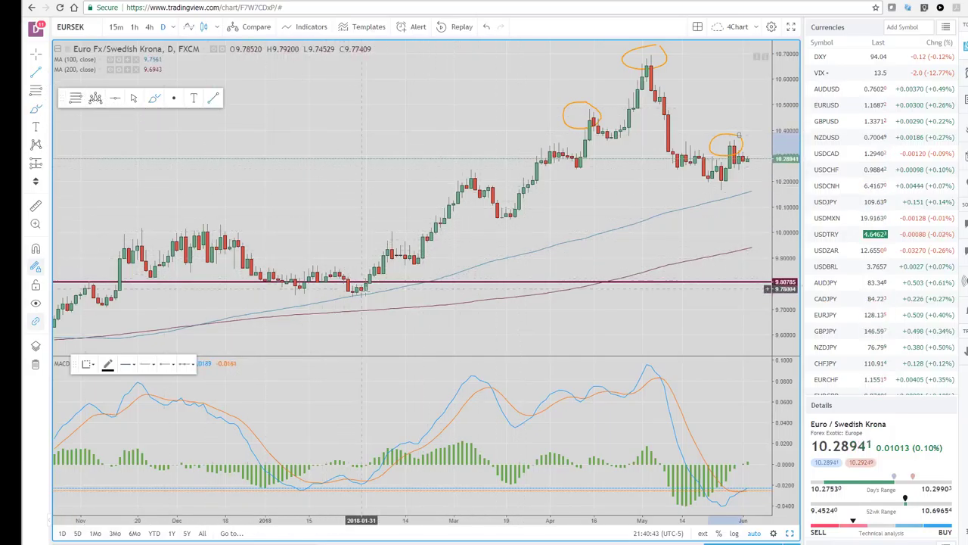
left_click(361, 296)
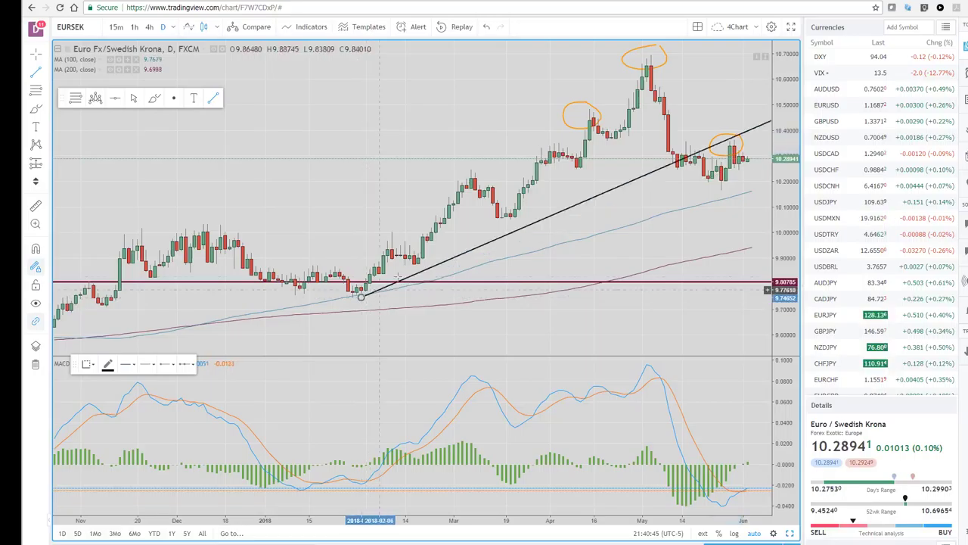
left_click(546, 203)
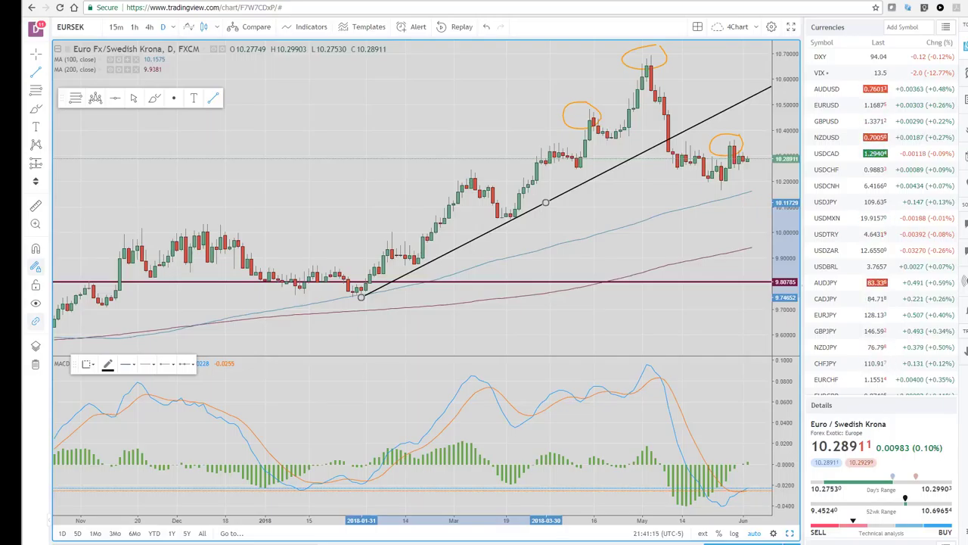
left_click(89, 29)
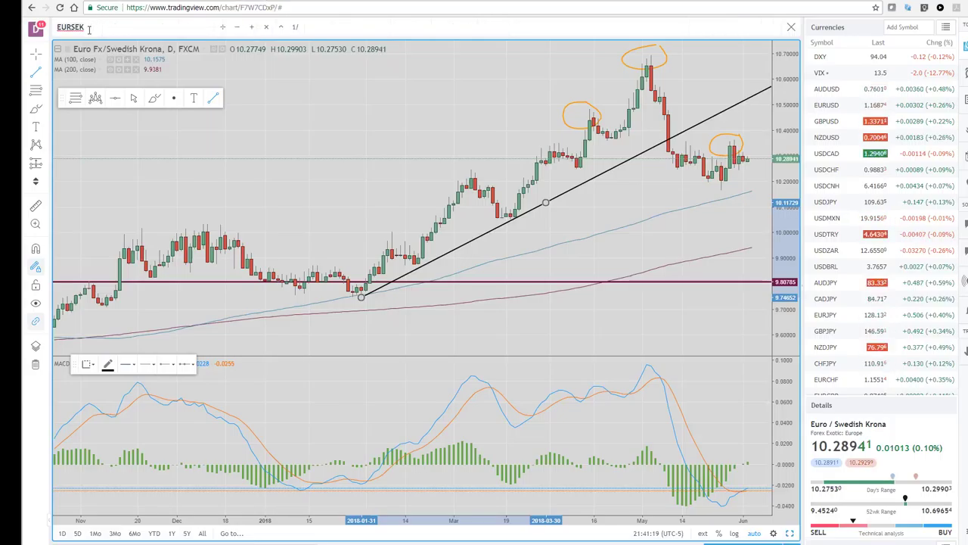
Change the symbol to USDSEK and zoom into its daily chart.
type("USDSEK")
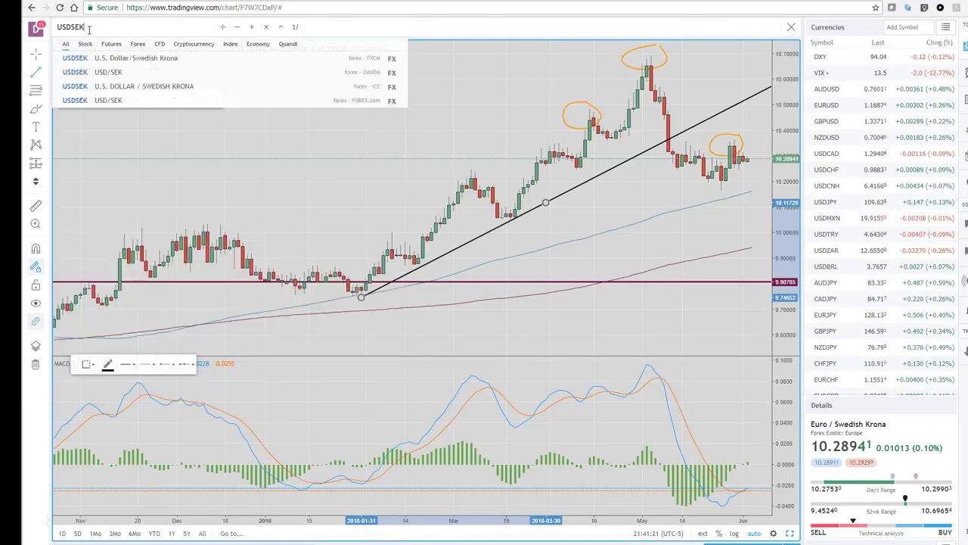
key("Return")
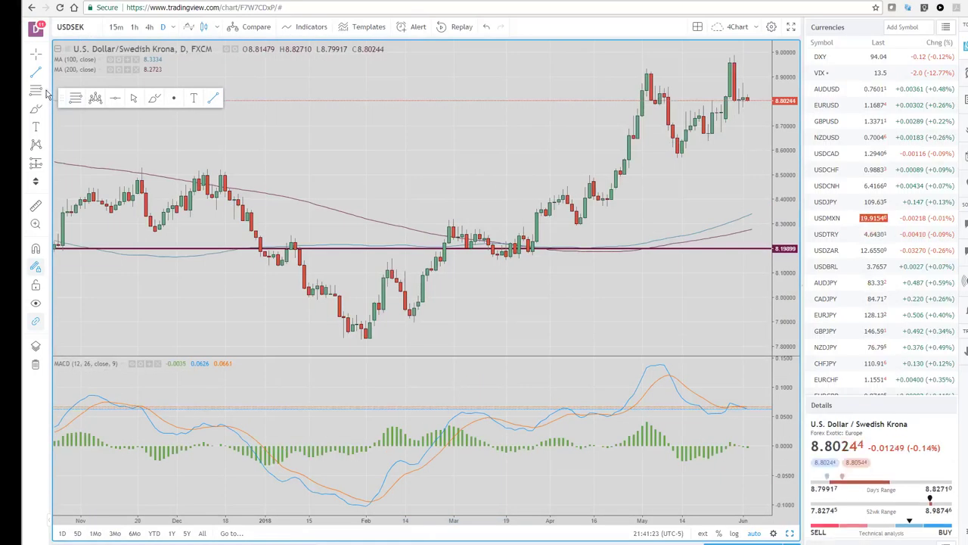
scroll(261, 94, "up", 2)
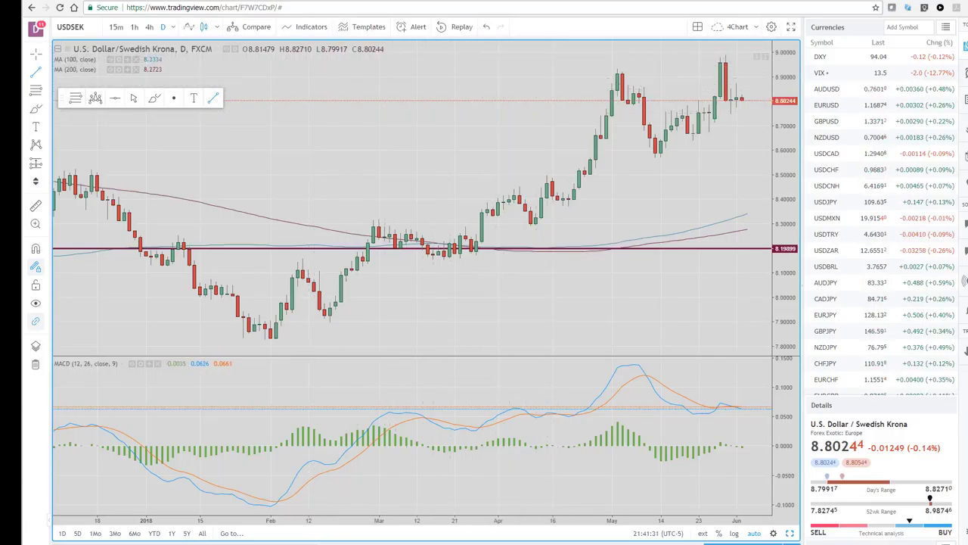
left_click(36, 111)
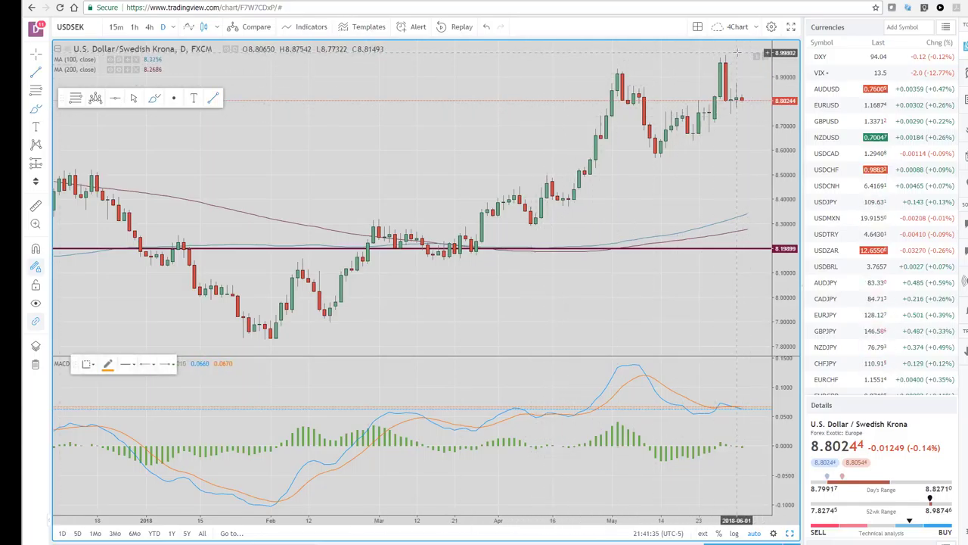
Brush an orange loop around the top USDSEK candle and draw a trendline from the May 11 low.
mouse_move(719, 60)
left_mouse_down()
mouse_move(736, 54)
mouse_move(727, 105)
mouse_move(734, 54)
left_mouse_up()
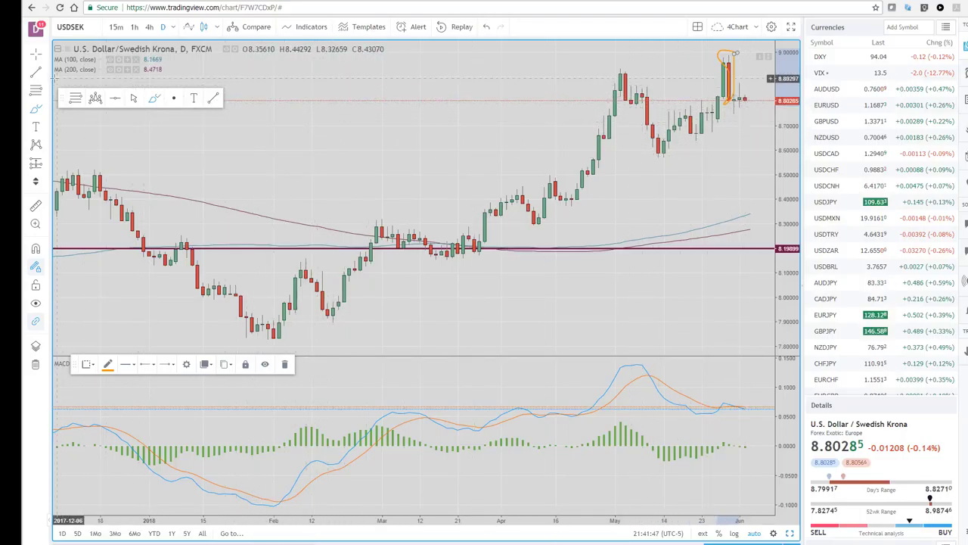
left_click(106, 87)
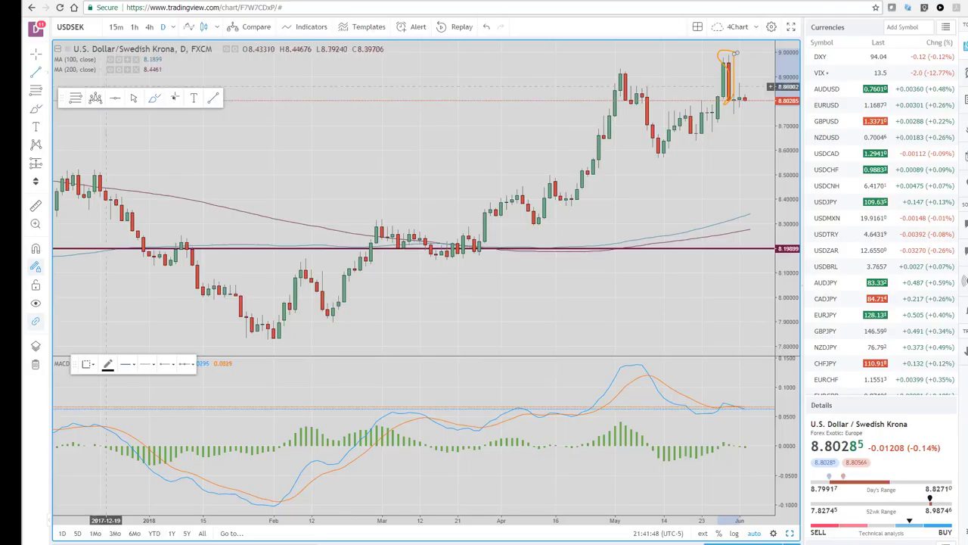
left_click(658, 156)
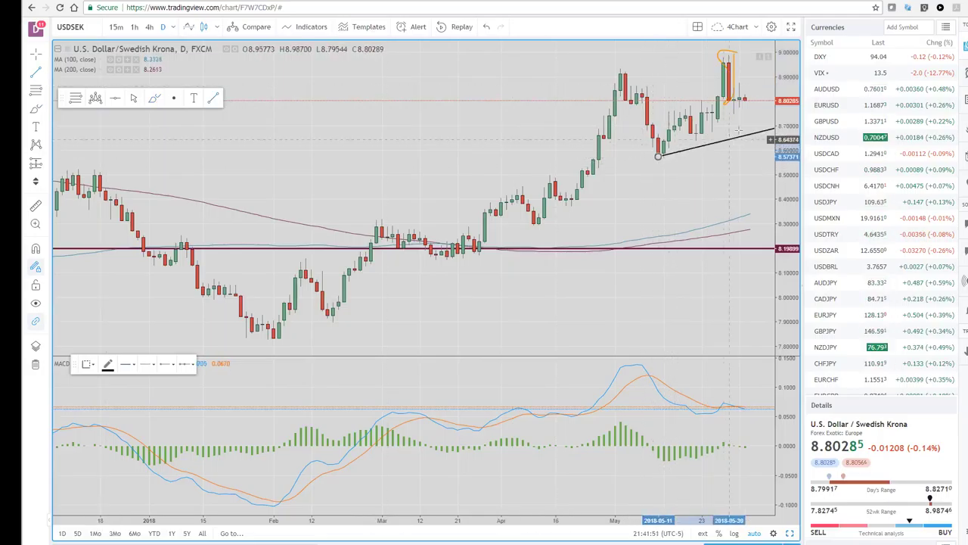
left_click(749, 118)
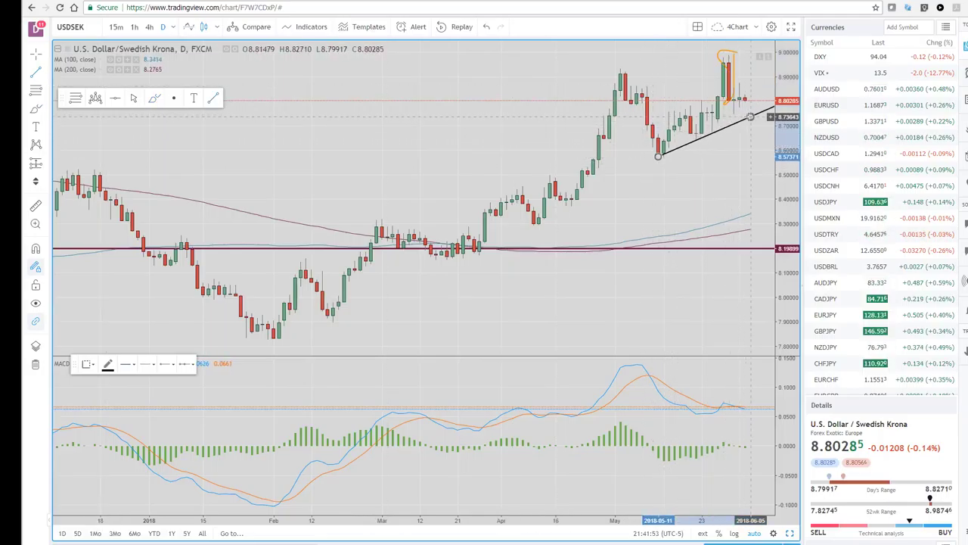
left_click(792, 535)
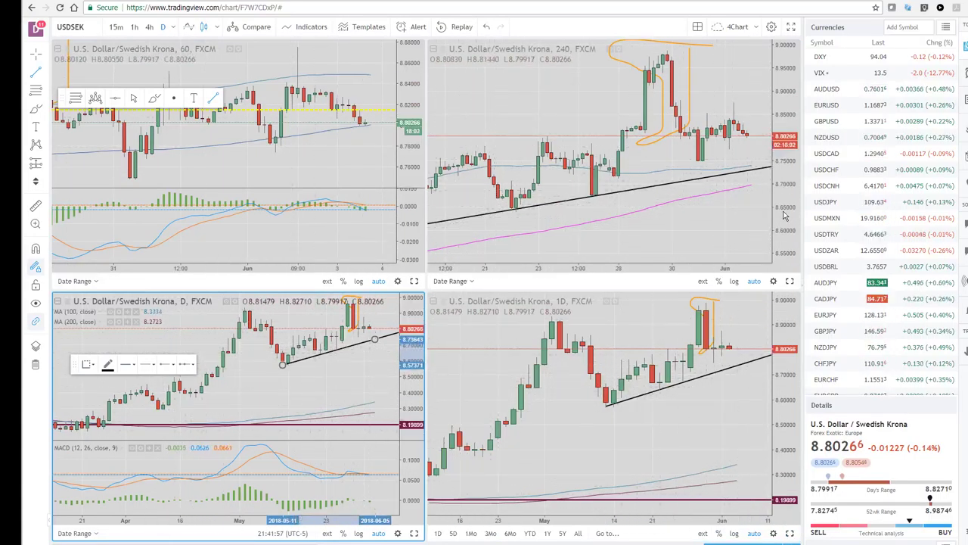
Maximize the 240-minute USDSEK chart, zoomed to show the trendline and orange-marked late-May spike.
left_click(790, 282)
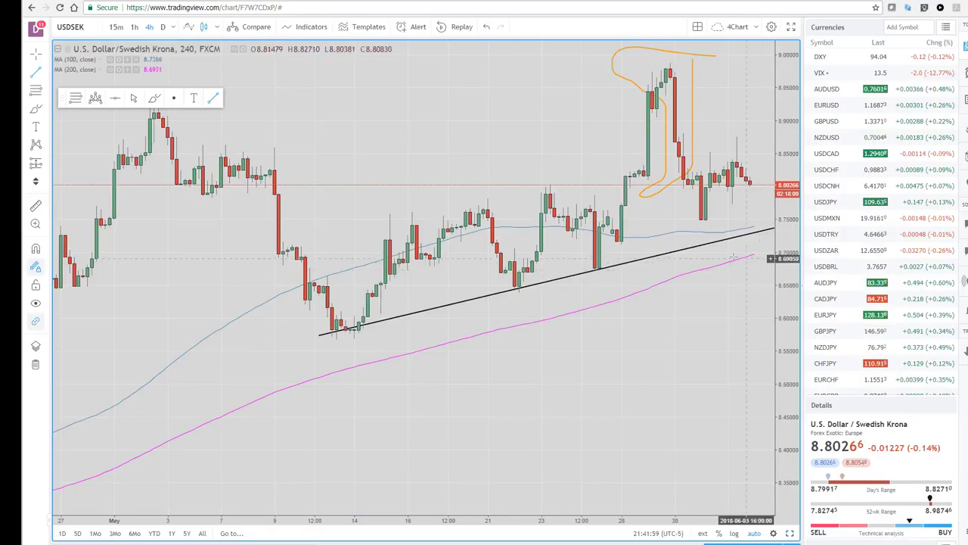
scroll(485, 260, "down", 2)
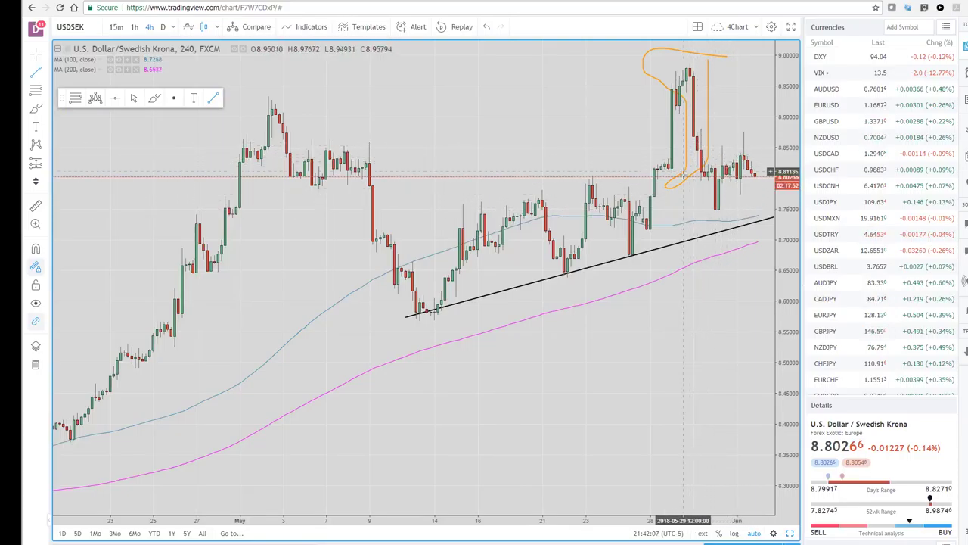
scroll(677, 189, "up", 3)
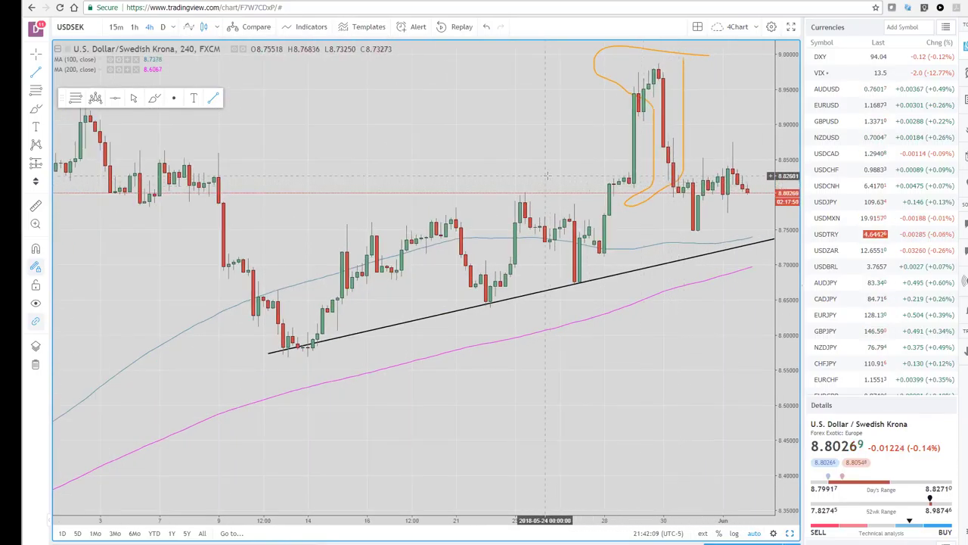